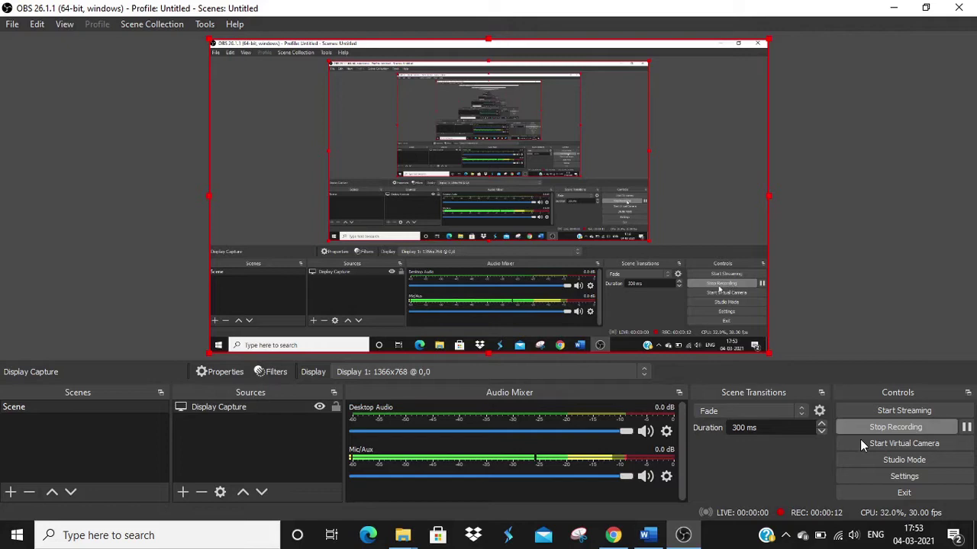
- Bring the Chrome browser in front of the OBS Studio recorder
{"action": "left_click", "coordinate": [618, 534]}
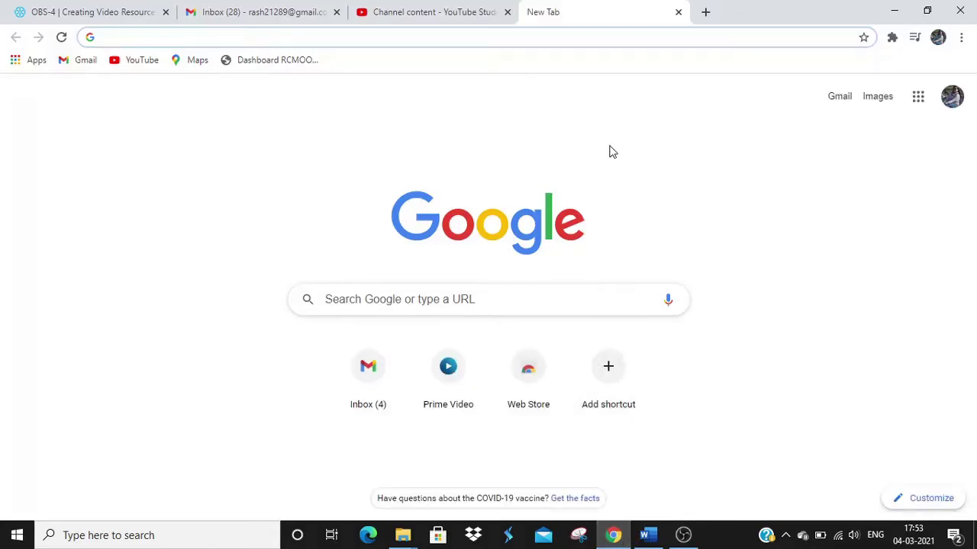
- Search Google for 'ncbi' and open the National Center for Biotechnology Information site
{"action": "left_click", "coordinate": [509, 40]}
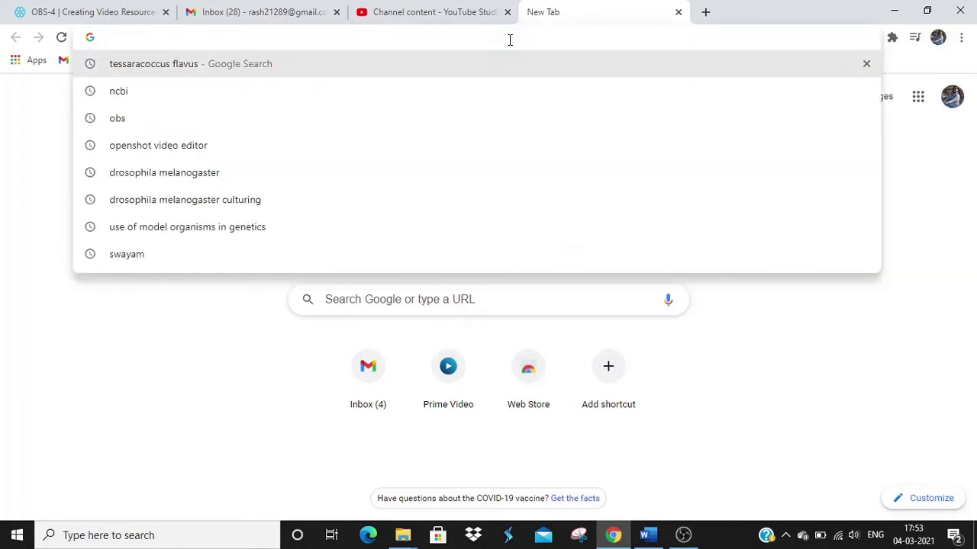
{"action": "type", "text": "ncbi"}
{"action": "key", "text": "Return"}
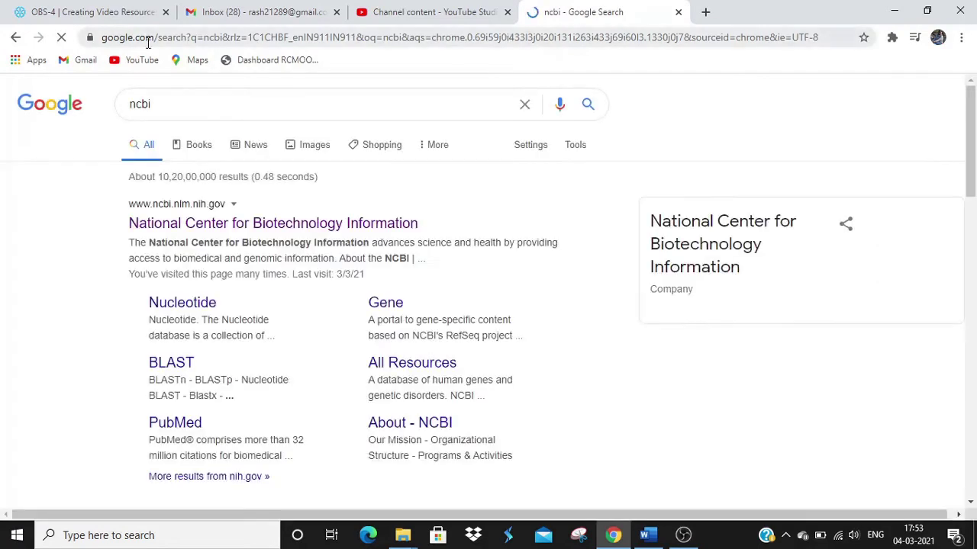
{"action": "left_click", "coordinate": [297, 228]}
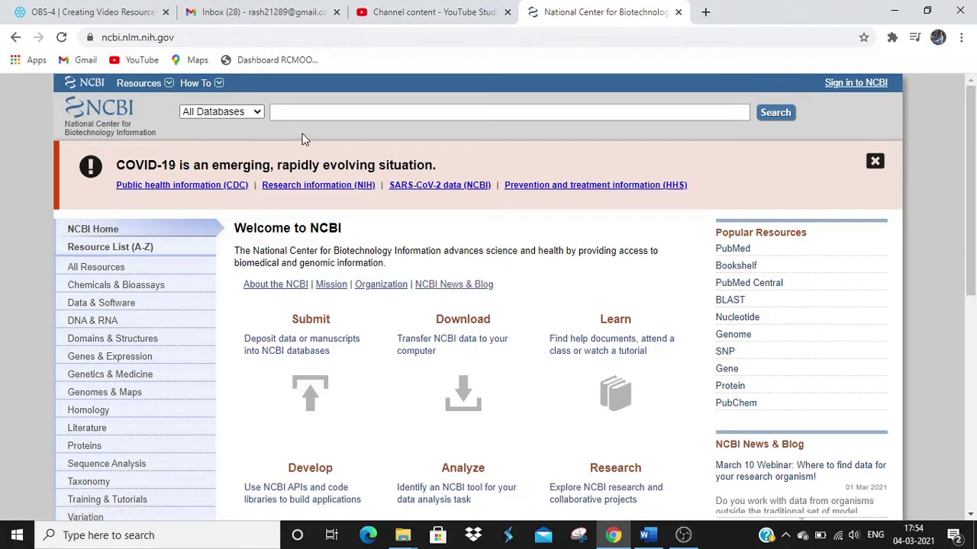
{"action": "left_click", "coordinate": [258, 112]}
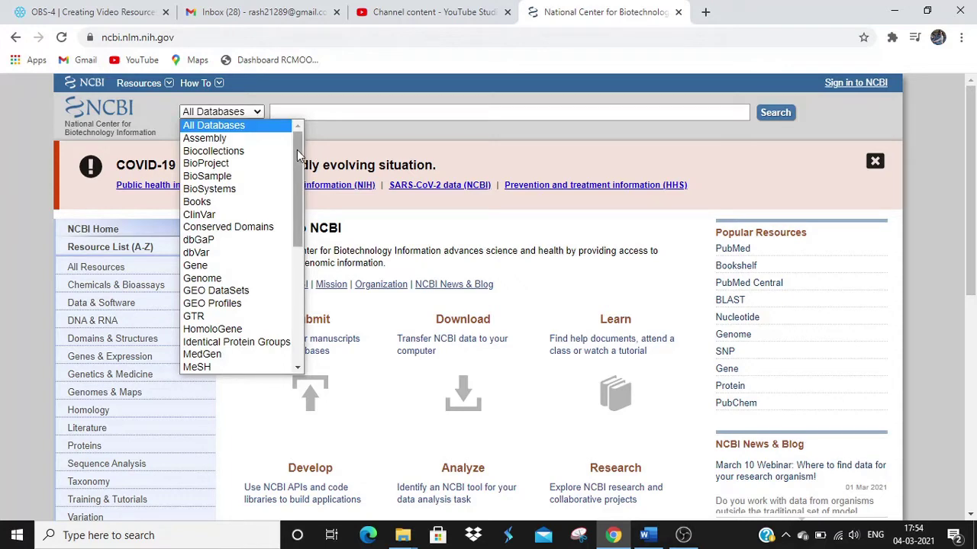
- Pick Nucleotide from the NCBI database list for the search
{"action": "left_click_drag", "start_coordinate": [297, 149], "coordinate": [297, 222]}
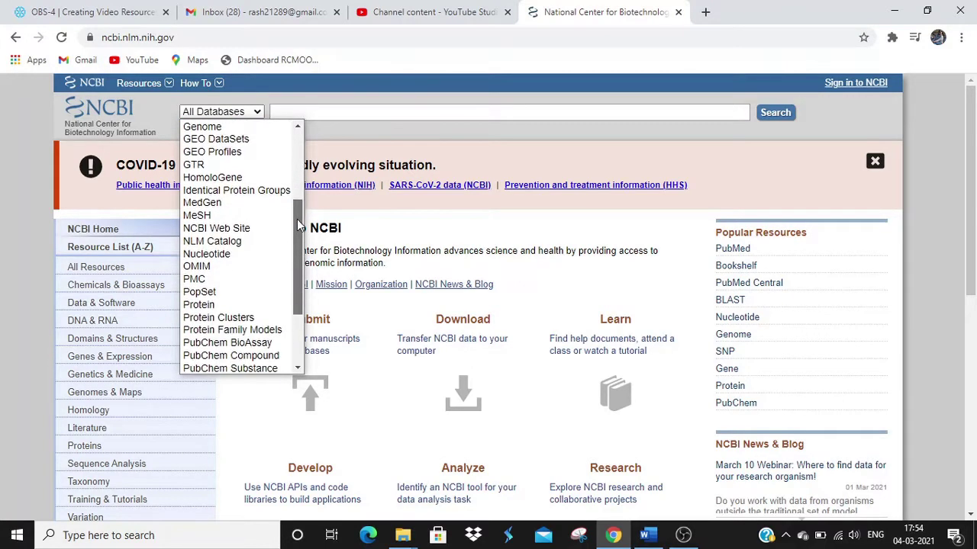
{"action": "left_click", "coordinate": [226, 254]}
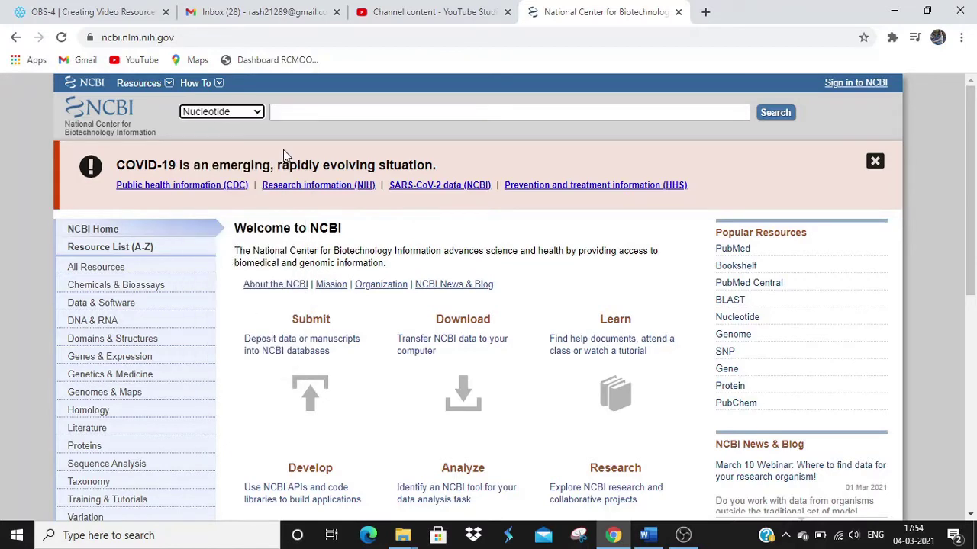
{"action": "left_click", "coordinate": [290, 114]}
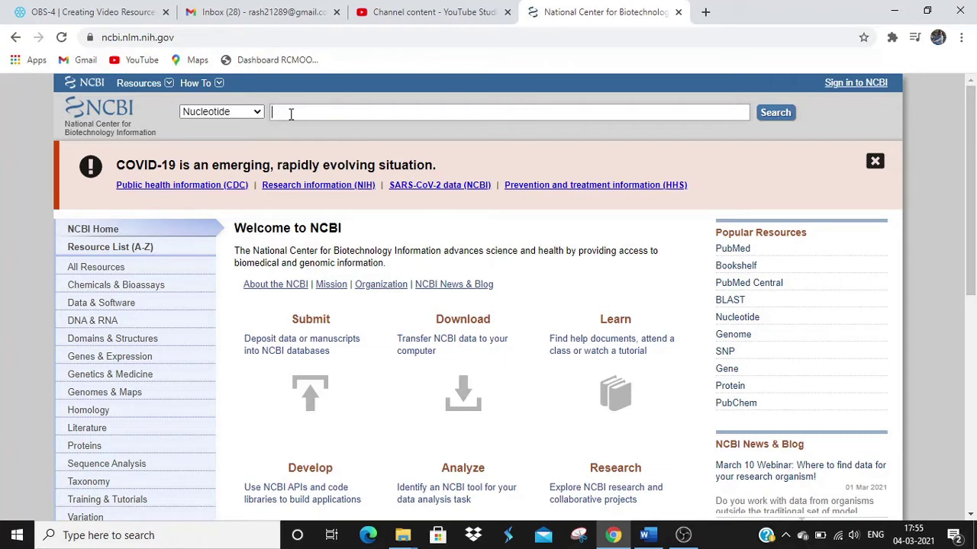
- Copy accession KP265298 from the Word file in the Orientation Programme folder
{"action": "left_click", "coordinate": [896, 16]}
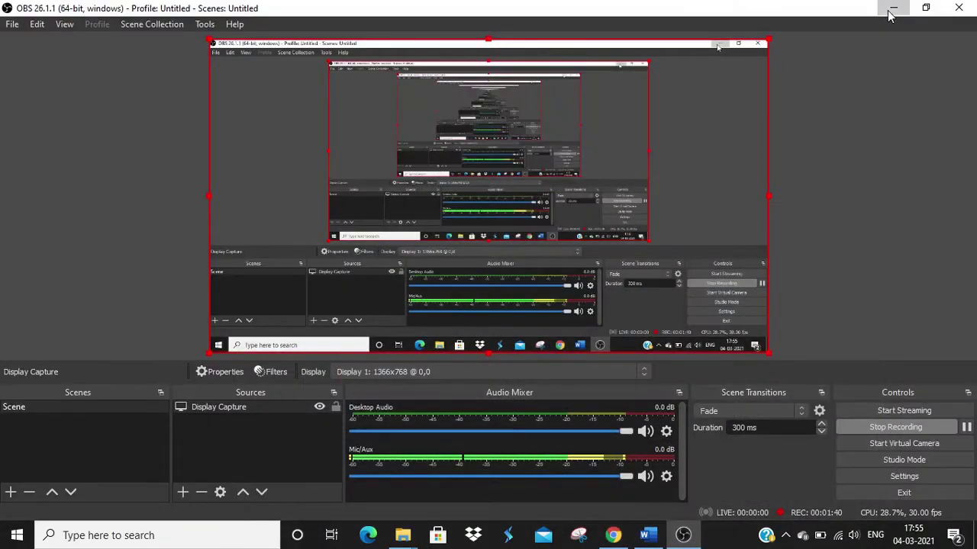
{"action": "left_click", "coordinate": [891, 9]}
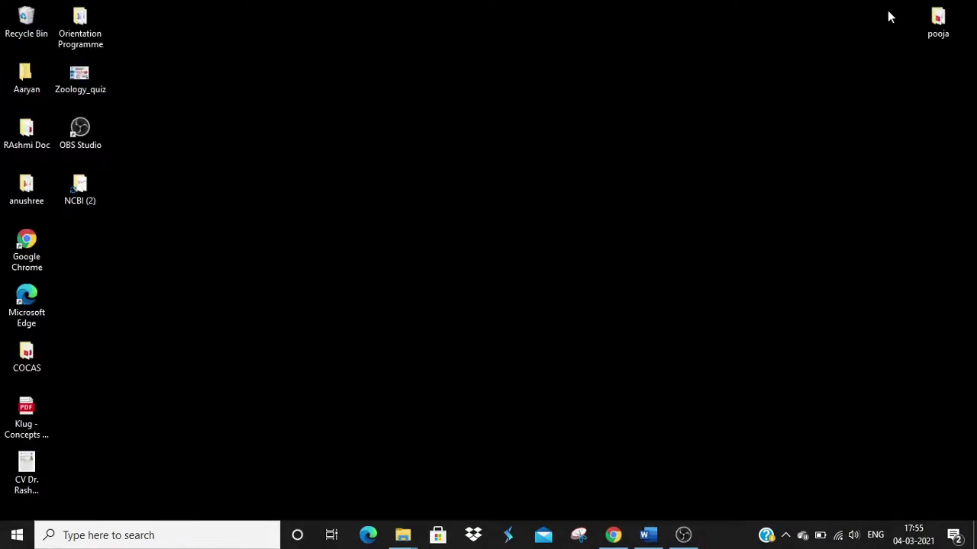
{"action": "double_click", "coordinate": [80, 31]}
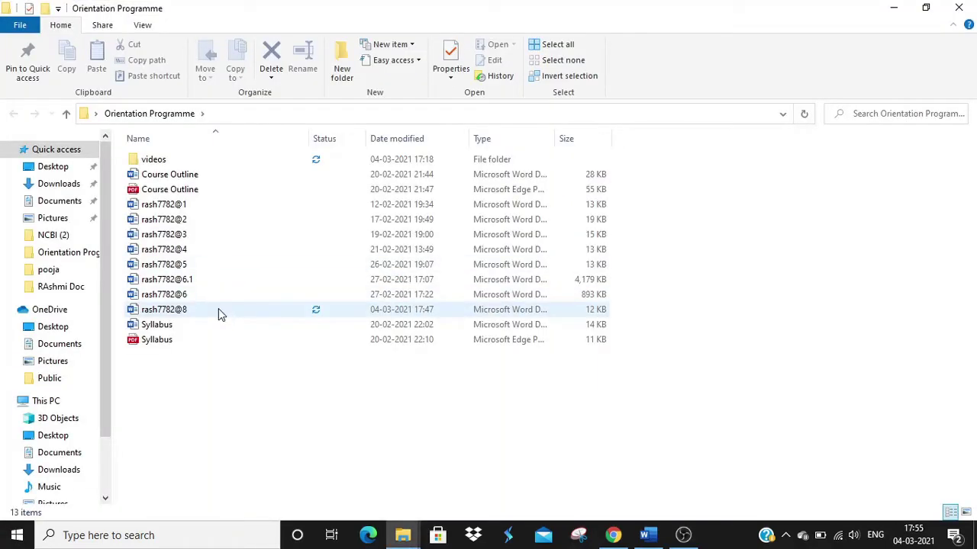
{"action": "double_click", "coordinate": [218, 308]}
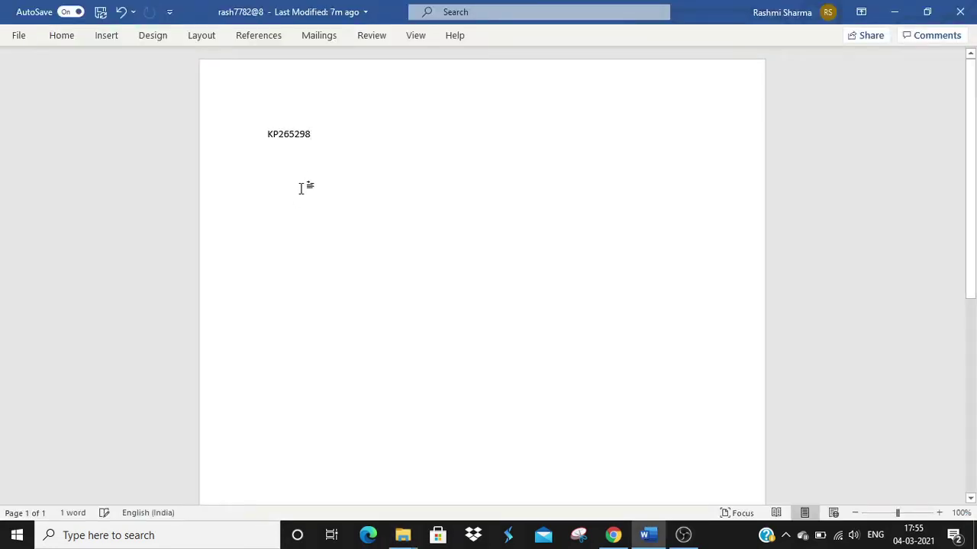
{"action": "left_click_drag", "start_coordinate": [325, 137], "coordinate": [257, 133]}
{"action": "key", "text": "ctrl+c"}
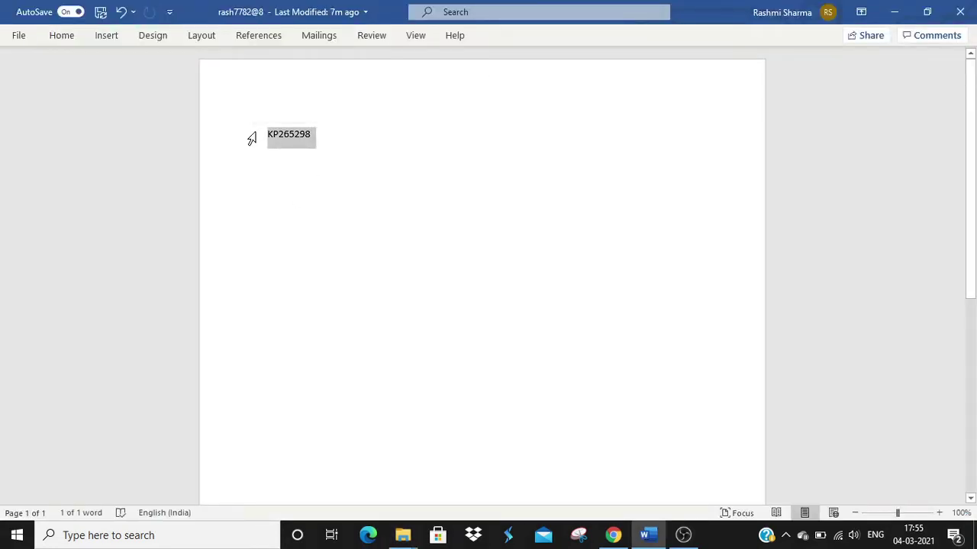
{"action": "left_click", "coordinate": [613, 535]}
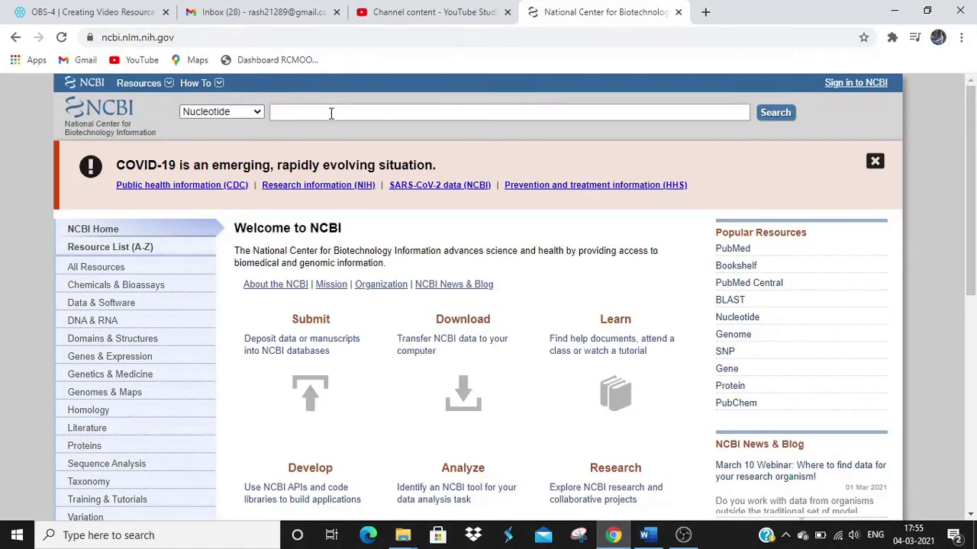
- Paste KP265298 into the Nucleotide search and open the Tessaracoccus flavus RP1 record
{"action": "key", "text": "ctrl+v"}
{"action": "left_click", "coordinate": [774, 113]}
{"action": "left_click", "coordinate": [773, 113]}
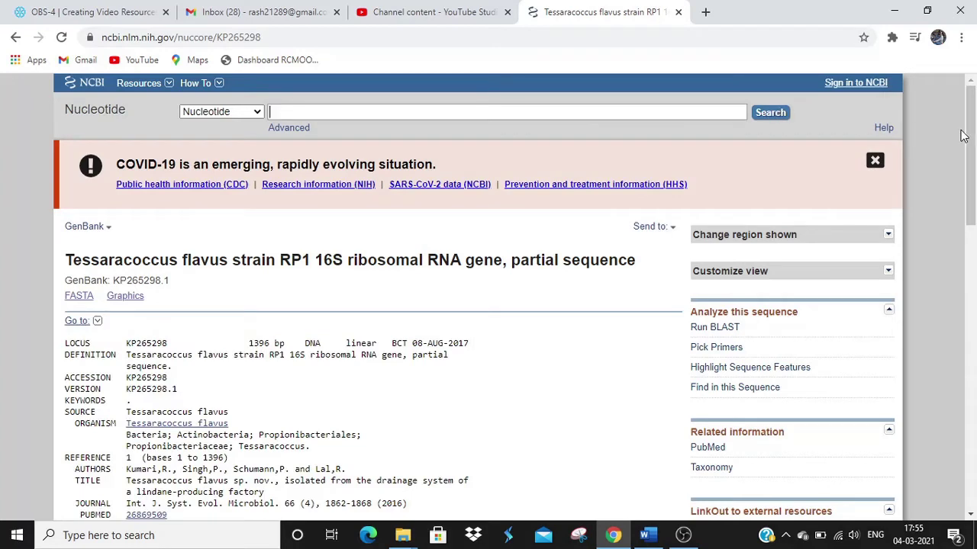
{"action": "left_click_drag", "start_coordinate": [967, 135], "coordinate": [967, 158]}
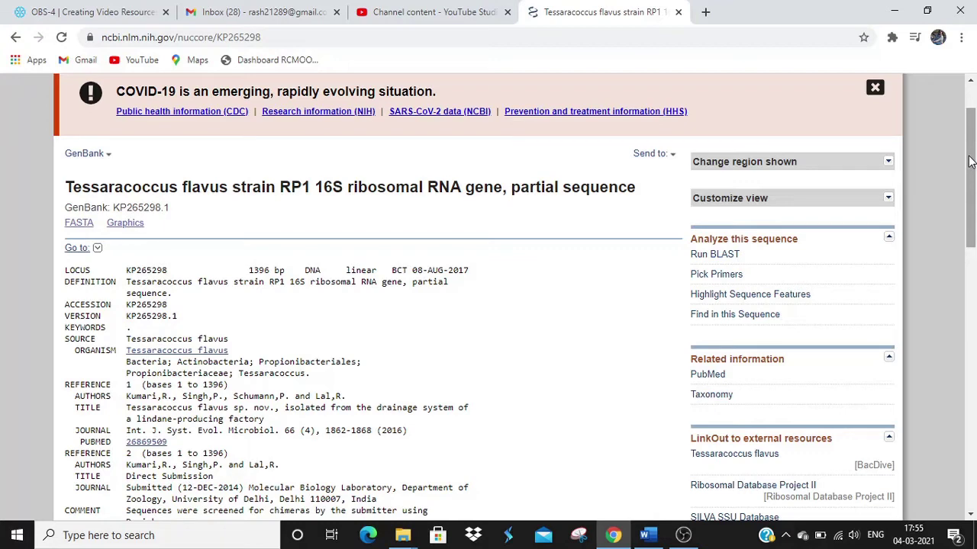
{"action": "left_click", "coordinate": [971, 161]}
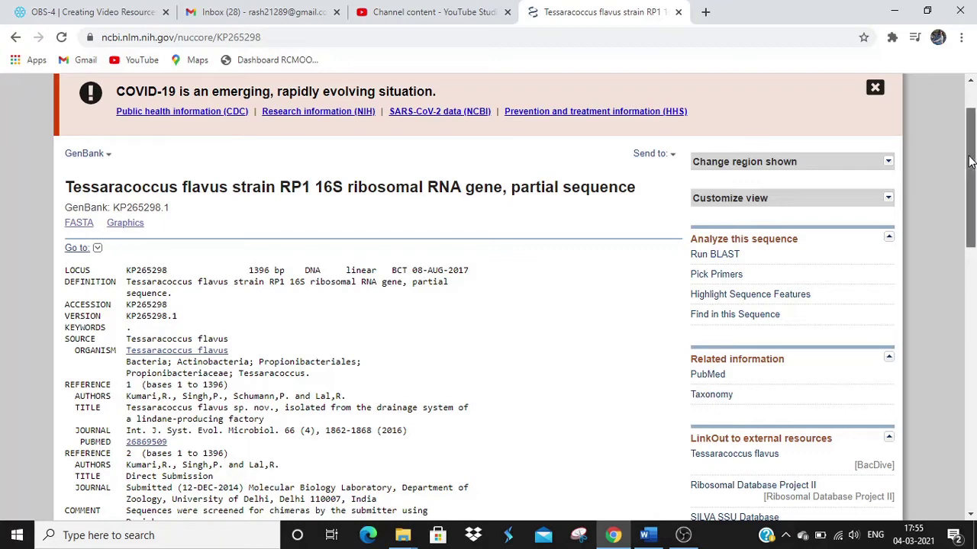
{"action": "left_click_drag", "start_coordinate": [970, 161], "coordinate": [970, 163]}
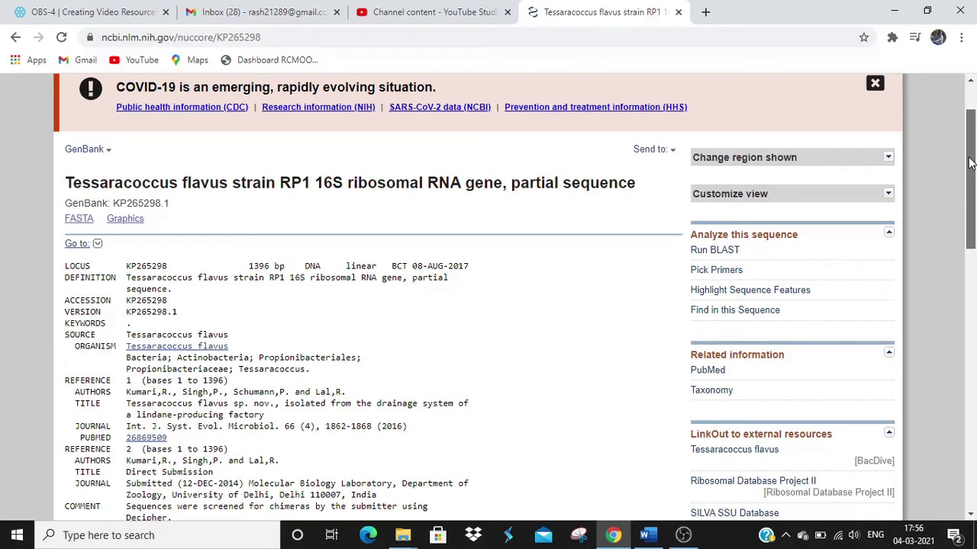
{"action": "left_click_drag", "start_coordinate": [971, 161], "coordinate": [969, 183]}
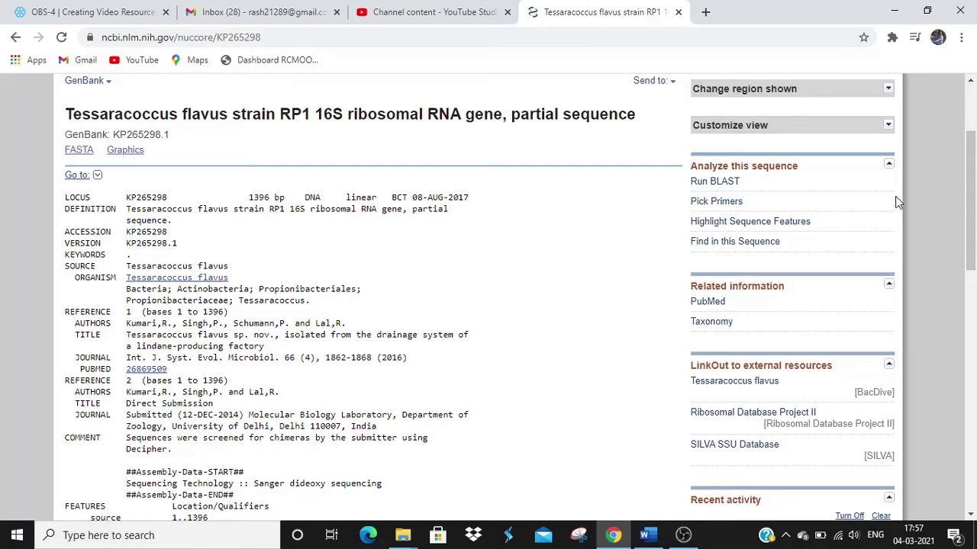
- Scroll the KP265298.1 record down to its ORIGIN sequence section
{"action": "left_click", "coordinate": [971, 177]}
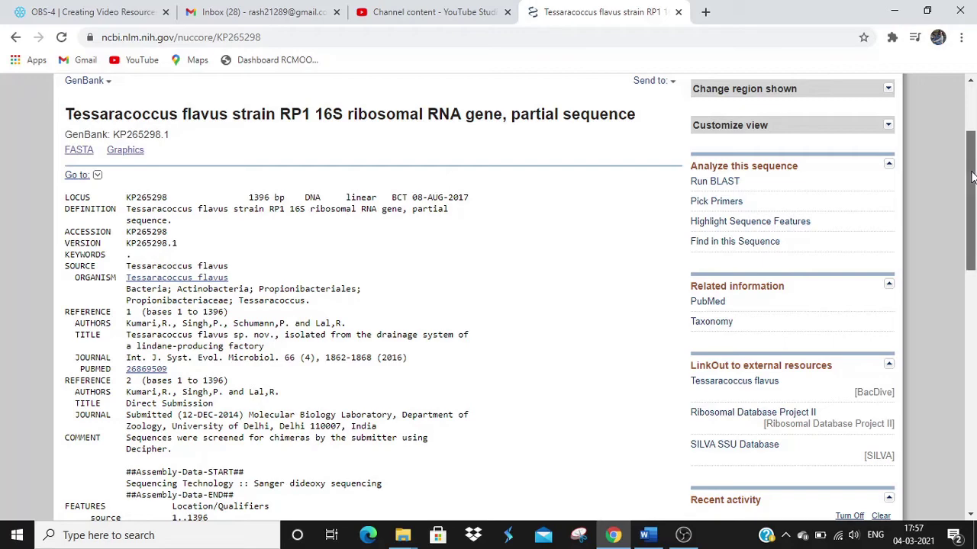
{"action": "left_click_drag", "start_coordinate": [971, 176], "coordinate": [974, 330]}
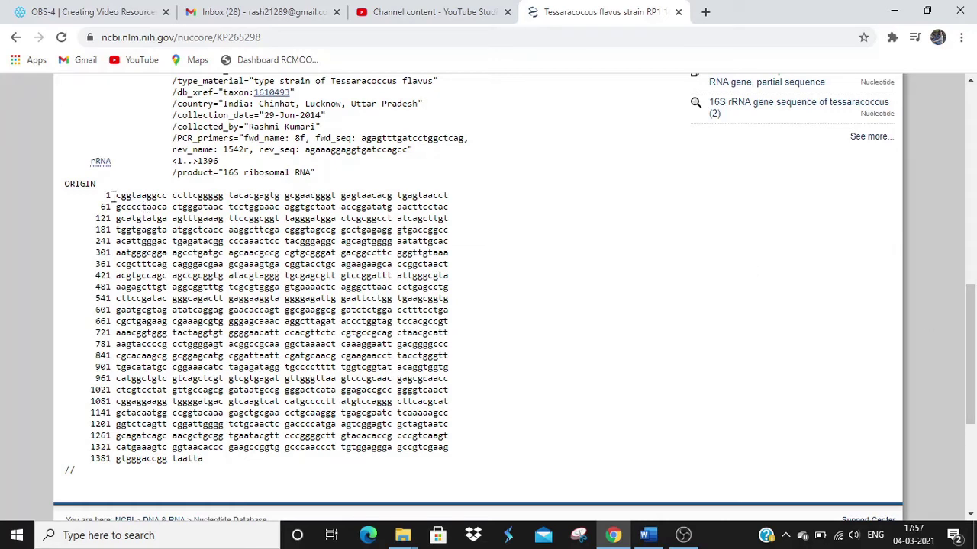
- Display the KP265298.1 record in FASTA format
{"action": "left_click_drag", "start_coordinate": [113, 195], "coordinate": [344, 475]}
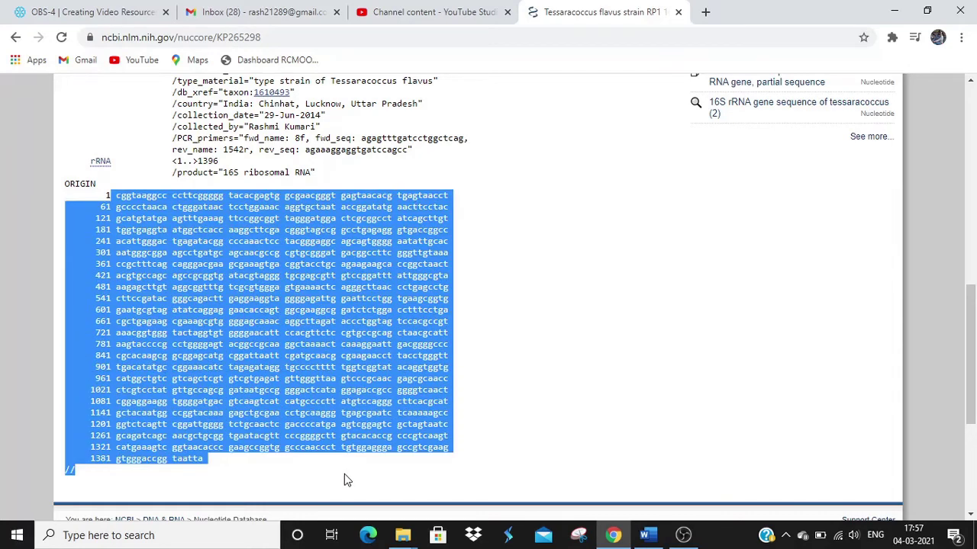
{"action": "left_click", "coordinate": [725, 332]}
{"action": "left_click_drag", "start_coordinate": [964, 351], "coordinate": [965, 193]}
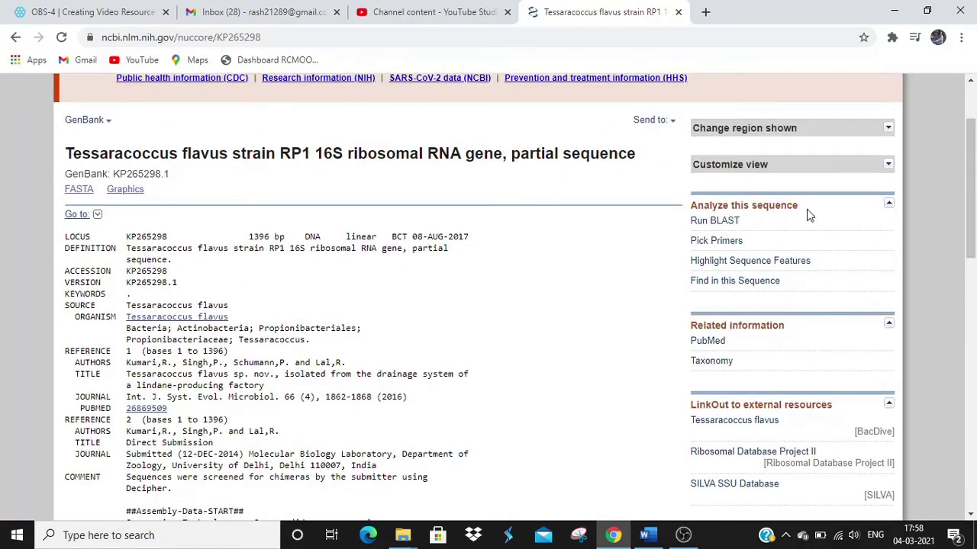
{"action": "left_click", "coordinate": [76, 197]}
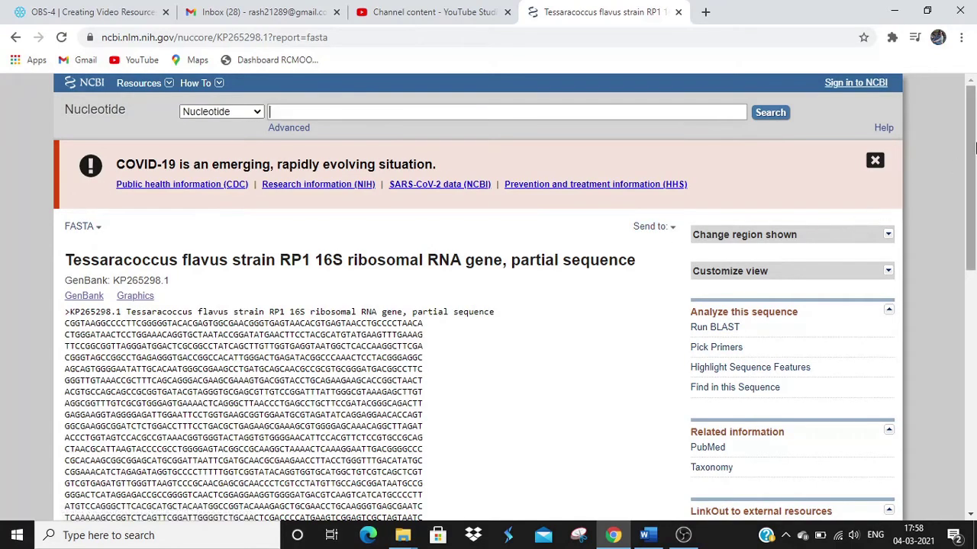
- Select the whole FASTA entry from '>KP265298.1' through the last base
{"action": "left_click_drag", "start_coordinate": [971, 147], "coordinate": [971, 189]}
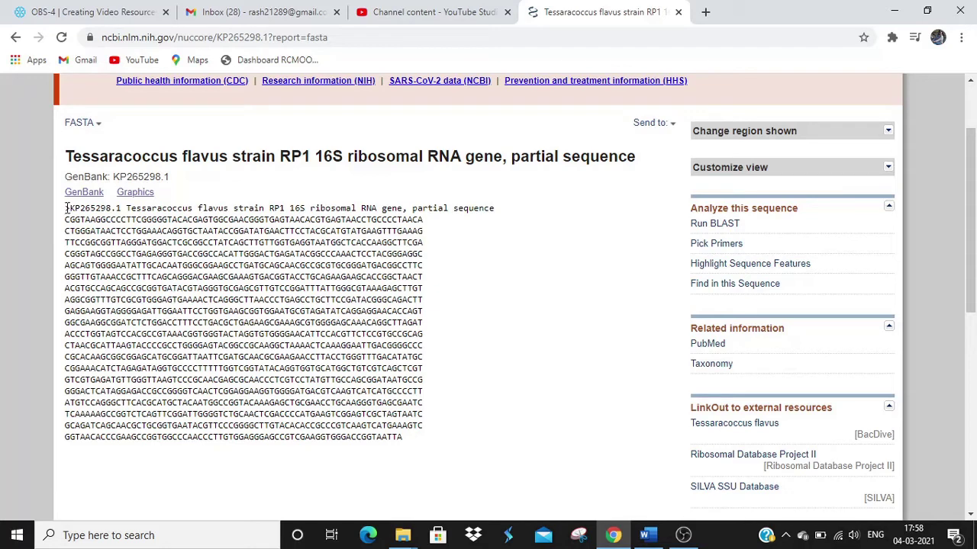
{"action": "left_click_drag", "start_coordinate": [66, 207], "coordinate": [413, 452]}
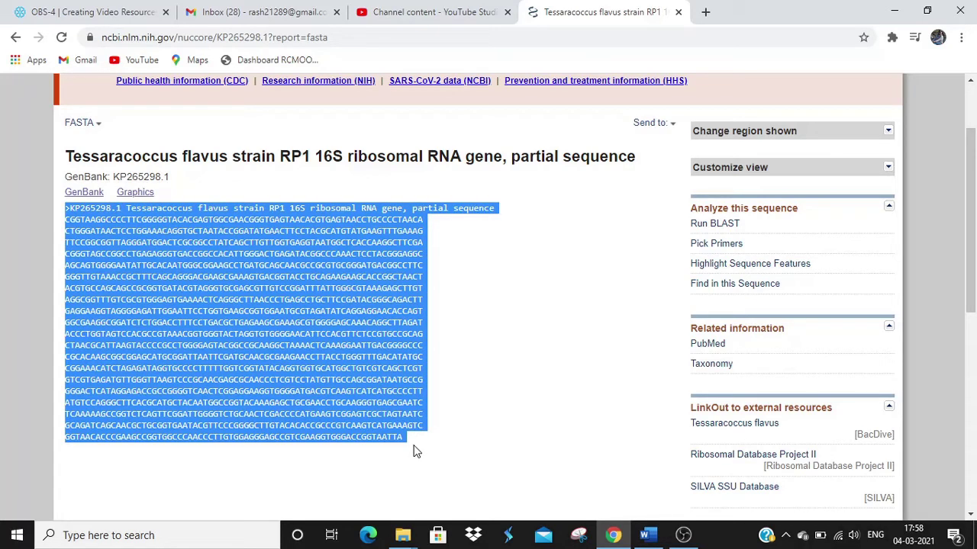
{"action": "left_click", "coordinate": [614, 538]}
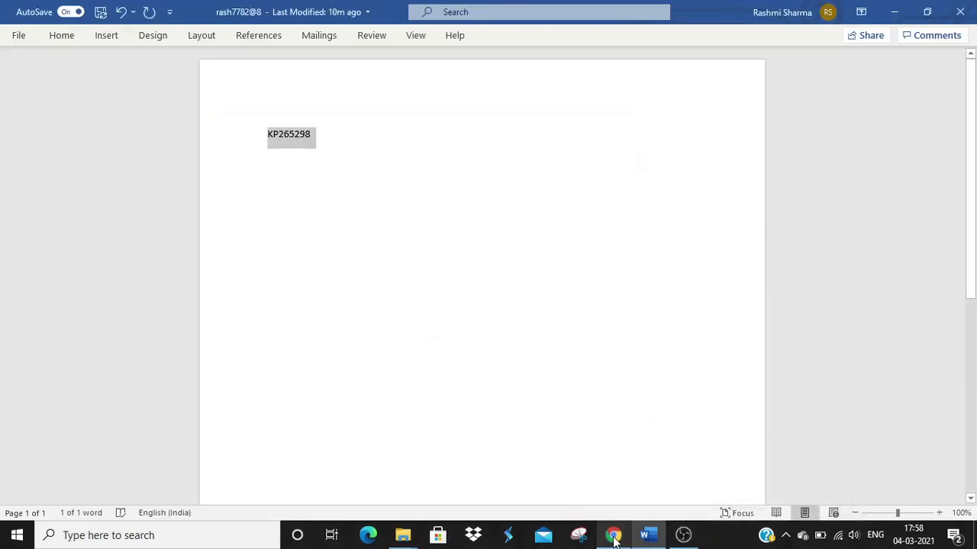
- Close Word, clear the desktop, and paste the FASTA sequence into a new Notepad
{"action": "left_click", "coordinate": [960, 11]}
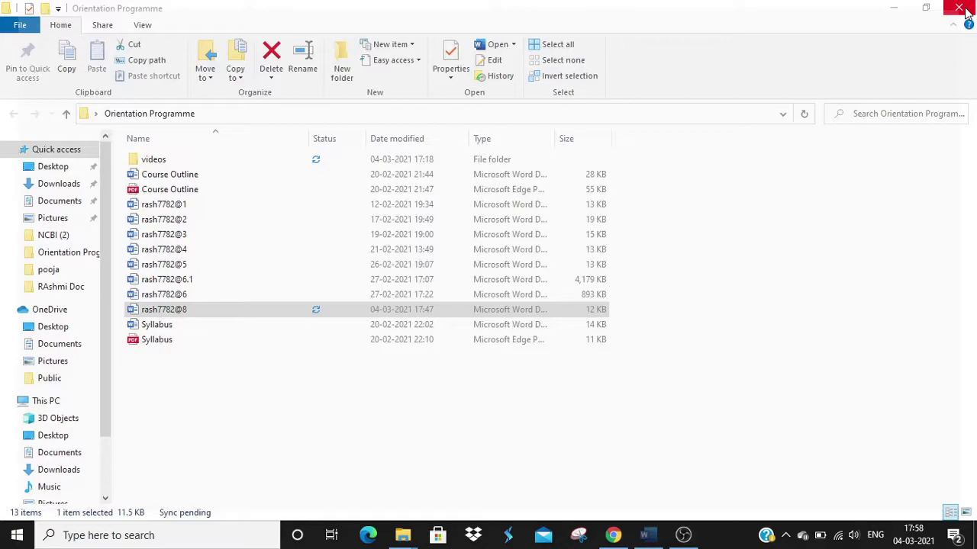
{"action": "left_click", "coordinate": [895, 9]}
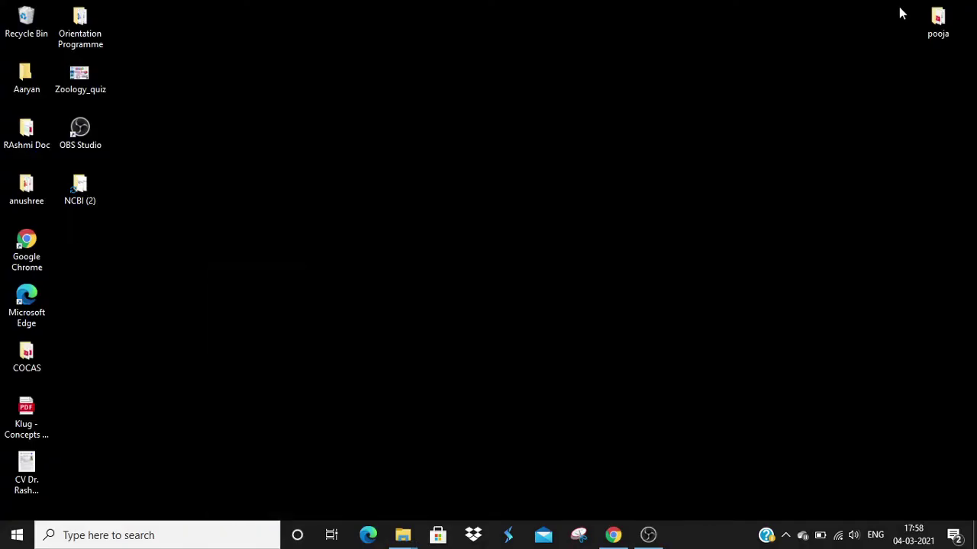
{"action": "left_click", "coordinate": [112, 540]}
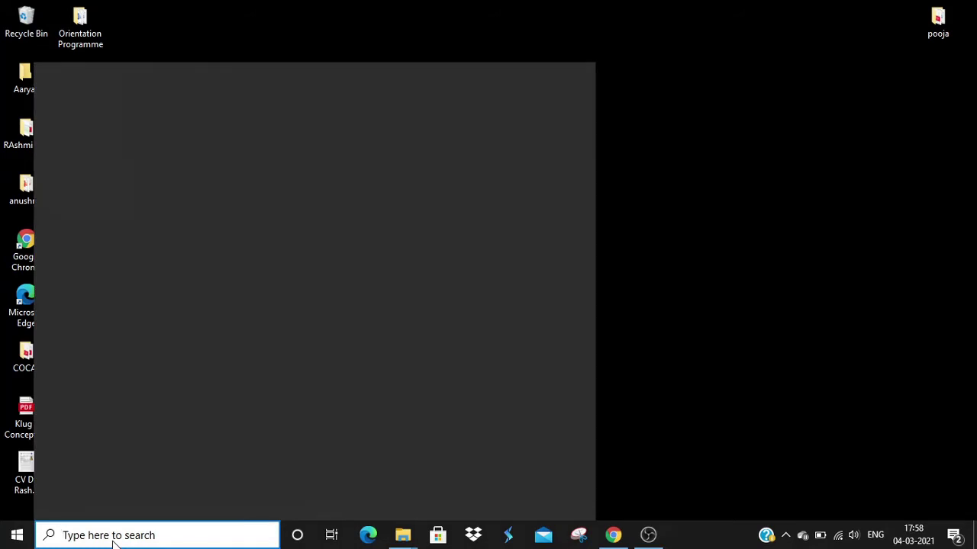
{"action": "type", "text": "notep"}
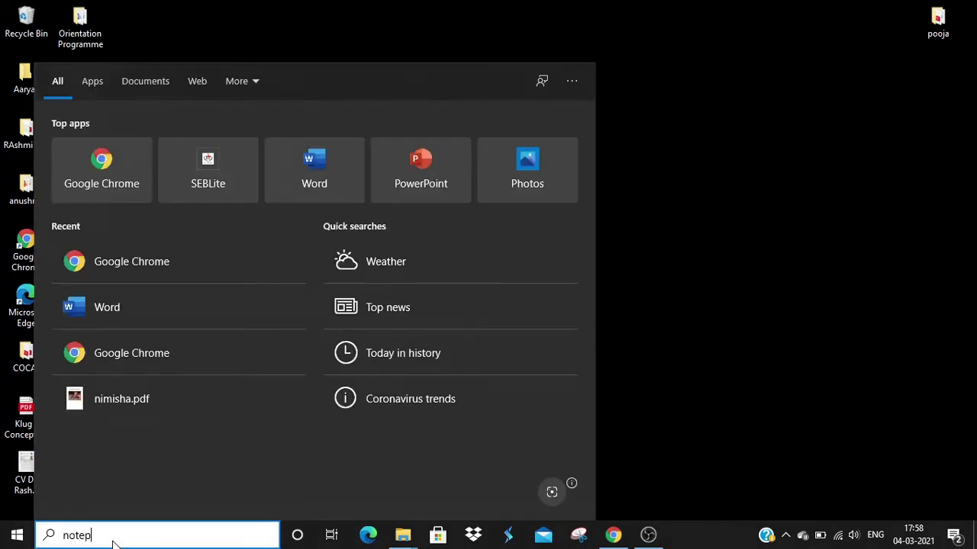
{"action": "type", "text": "ad"}
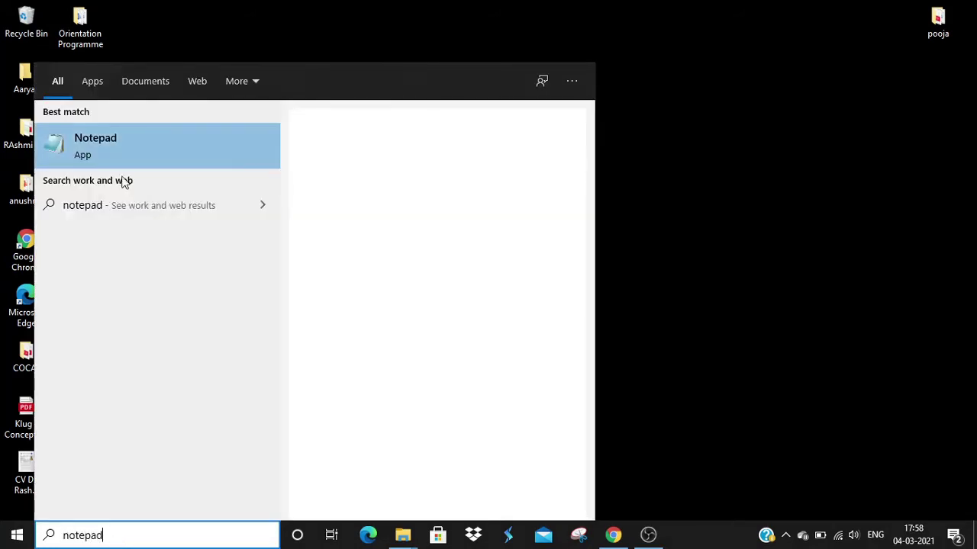
{"action": "left_click", "coordinate": [129, 157]}
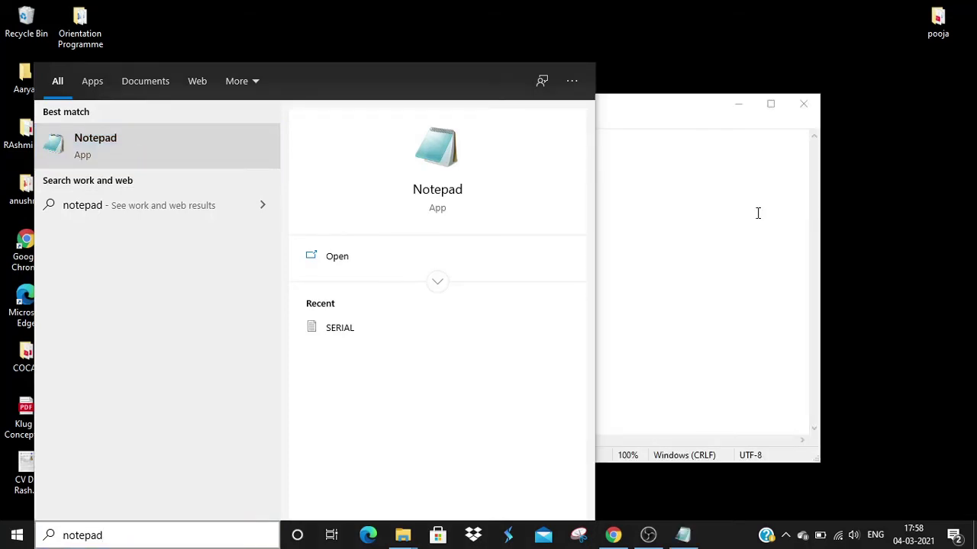
{"action": "left_click", "coordinate": [758, 213]}
{"action": "type", "text": ">KP265298.1 Tessaracoccus flavus strain RP1 16S ribosomal RNA gene, partial sequence CGGTAAGGCCCCTTCGGGGGTACACGAGTGGCGAACGGGTGAGTAACACGTGAGTAACCTGCCCCTAACA CTGGGATAACTCCTGGAAACAGGTGCTAATACCGGATATGAACTTCCTACGCATGTATGAAGTTTGAAAG TTCCGGCGGTTAGGGATGGACTCGCGGCCTATCAGCTTGTTGGTGAGGTAATGGCTCACCAAGGCTTCGA CGGGTAGCCGGCCTGAGAGGGTGACCGGCCACATTGGGACTGAGATACGGCCCAAACTCCTACGGGAGGC AGCAGTGGGGAATATTGCACAATGGGCGGAAGCCTGATGCAGCAACGCCGCGTGCGGGATGACGGCCTTC GGGTTGTAAACCGCTTTCAGCAGGGACGAAGCGAAAGTGACGGTACCTGCAGAAGAAGCACCGGCTAACT ACGTGCCAGCAGCCGCGGTGATACGTAGGGTGCGAGCGTTGTCCGGATTTATTGGGCGTAAAGAGCTTGT AGGCGGTTTGTCGCGTGGGAGTGAAAACTCAGGGCTTAACCCTGAGCCTGCTTCCGATACGGGCAGACTT GAGGAAGGTAGGGGAGATTGGAATTCCTGGTGAAGCGGTGGAATGCGTAGATATCAGGAGGAACACCAGT GGCGAAGGCGGATCTCTGGACCTTTCCTGACGCTGAGAAGCGAAAGCGTGGGGAGCAAACAGGCTTAGAT ACCCTGGTAGTCCACGCCGTAAACGGTGGGTACTAGGTGTGGGGAACATTCCACGTTCTCCGTGCCGCAG CTAACGCATTAAGTACCCCGCCTGGGGAGTACGGCCGCAAGGCTAAAACTCAAAGGAATTGACGGGGCCC CGCACAAGCGGCGGAGCATGCGGATTAATTCGATGCAACGCGAAGAACCTTACCTGGGTTTGACATATGC CGGAAACATCTAGAGATAGGTGCCCCTTTTTGGTCGGTATACAGGTGGTGCATGGCTGTCGTCAGCTCGT GTCGTGAGATGTTGGGTTAAGTCCCGCAACGAGCGCAACCCTCGTCCTATGTTGCCAGCGGATAATGCCG GGGACTCATAGGAGACCGCCGGGGTCAACTCGGAGGAAGGTGGGGATGACGTCAAGTCATCATGCCCCTT ATGTCCAGGGCTTCACGCATGCTACAATGGCCGGTACAAAGAGCTGCGAACCTGCAAGGGTGAGCGAATC TCAAAAAGCCGGTCTCAGTTCGGATTGGGGTCTGCAACTCGACCCCATGAAGTCGGAGTCGCTAGTAATC GCAGATCAGCAACGCTGCGGTGAATACGTTCCCGGGCTTGTACACACCGCCCGTCAAGTCATGAAAGTC GGTAACACCCGAAGCCGGTGGCCCAACCCTTGTGGAGGGAGCCGTCGAAGGTGGGACCGGTAATTA"}
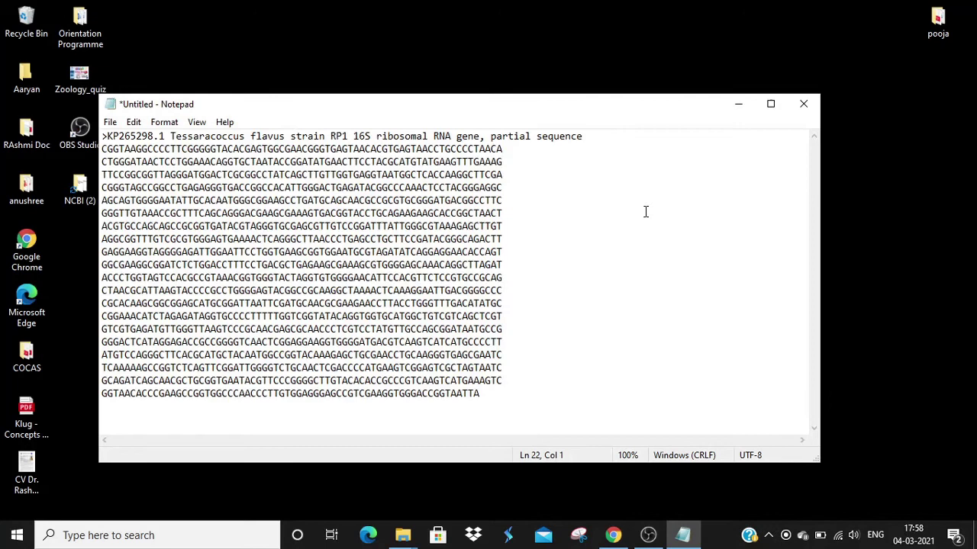
- Save the FASTA text to the Desktop as tessaracoccus.txt, then close Notepad
{"action": "left_click", "coordinate": [771, 104]}
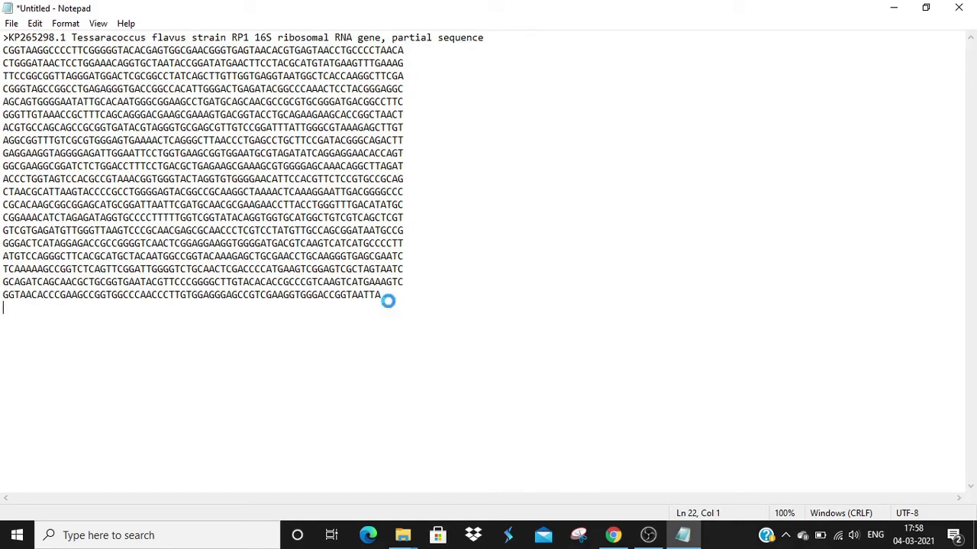
{"action": "key", "text": "ctrl+s"}
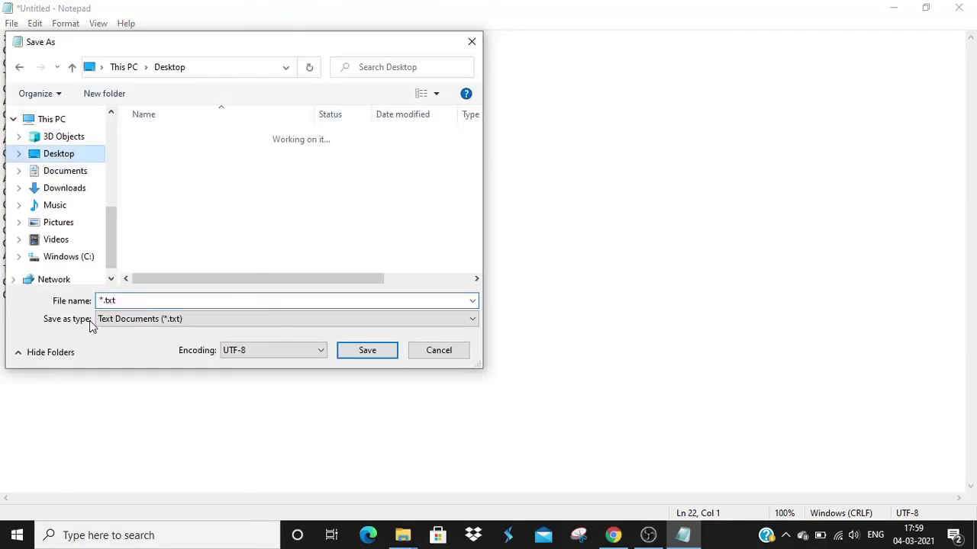
{"action": "left_click", "coordinate": [55, 153]}
{"action": "left_click", "coordinate": [102, 301]}
{"action": "left_click", "coordinate": [102, 301]}
{"action": "key", "text": "BackSpace"}
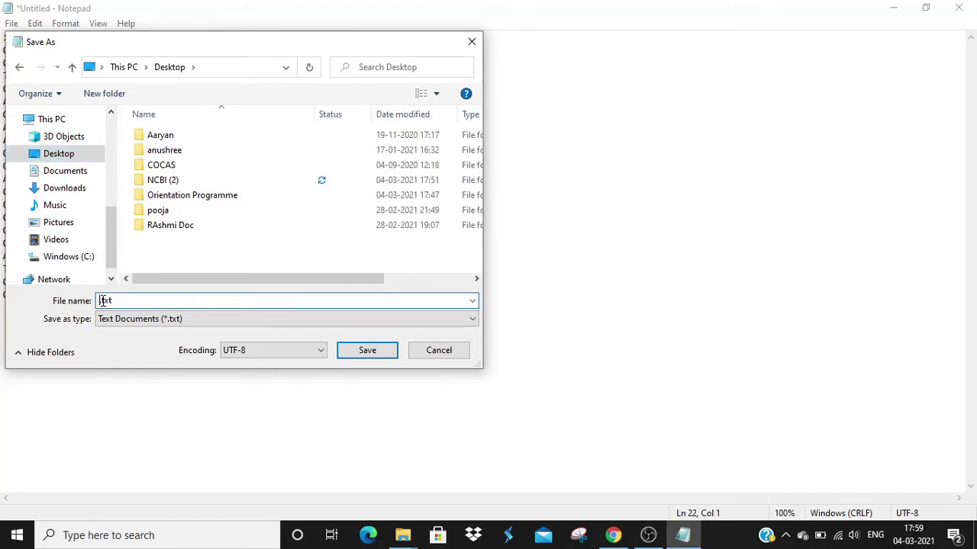
{"action": "type", "text": "tessaracoccus"}
{"action": "left_click", "coordinate": [76, 156]}
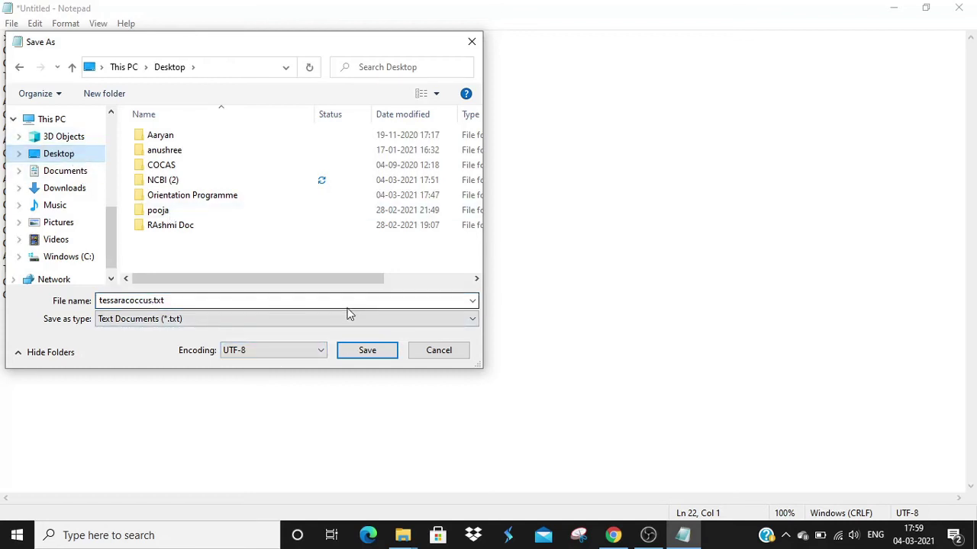
{"action": "left_click", "coordinate": [366, 351]}
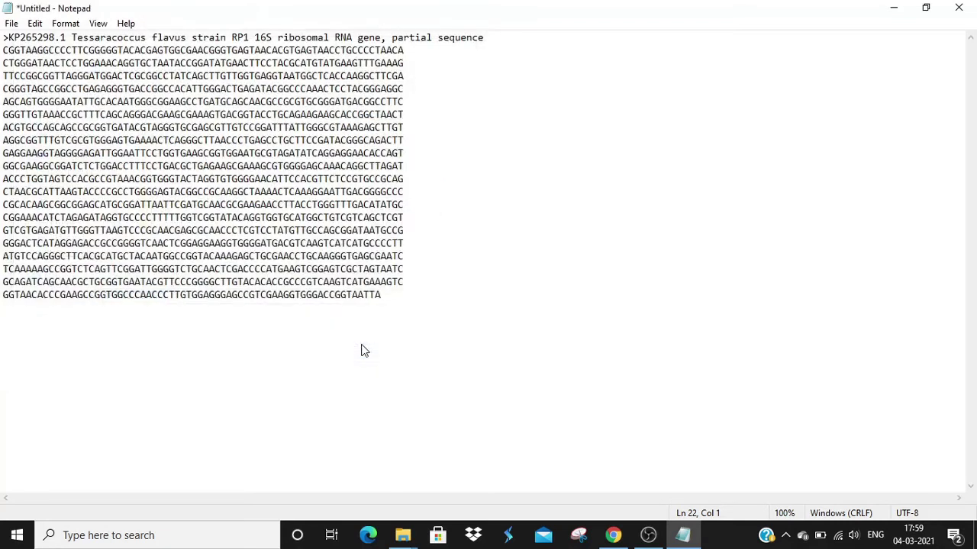
{"action": "left_click", "coordinate": [958, 8]}
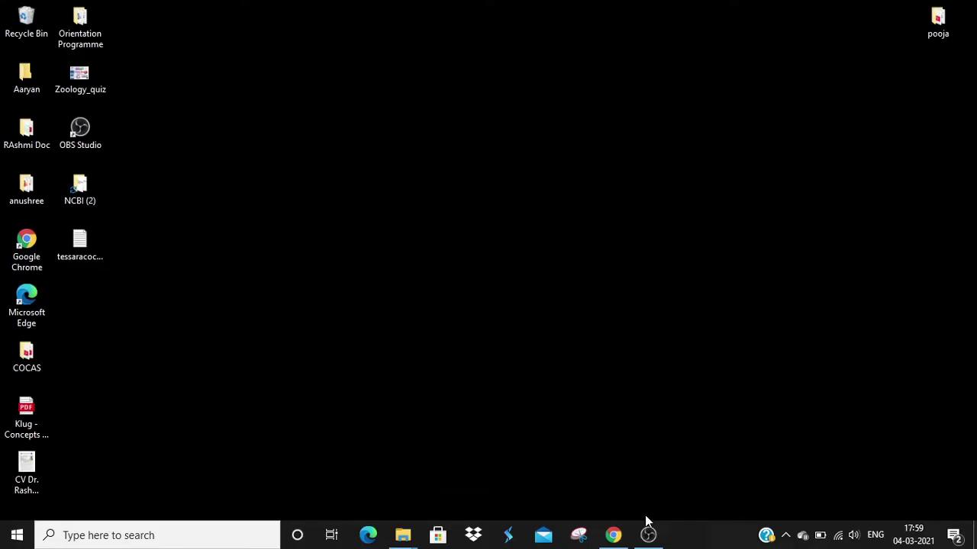
- Return to Chrome and switch the KP265298.1 record from FASTA to GenBank view
{"action": "left_click", "coordinate": [612, 537]}
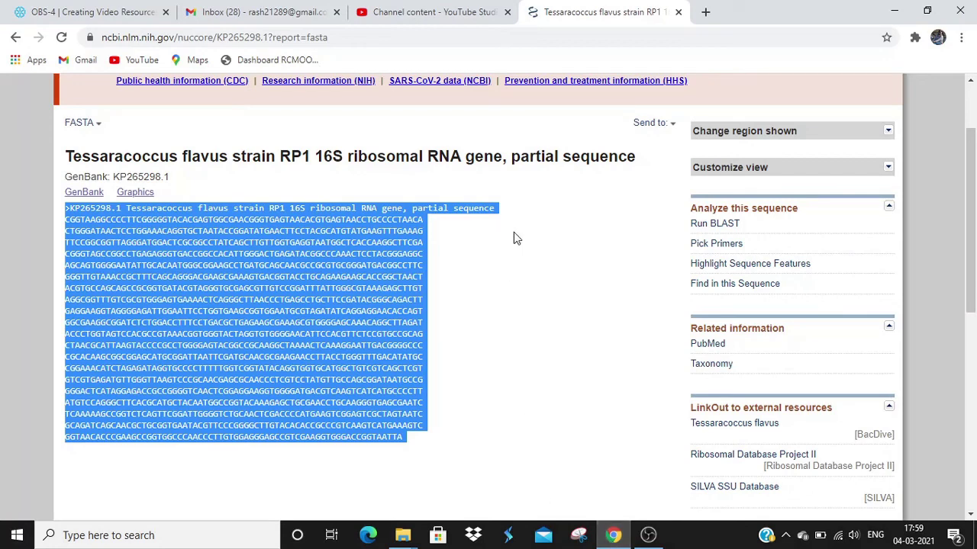
{"action": "mouse_move", "coordinate": [971, 176]}
{"action": "left_mouse_down"}
{"action": "mouse_move", "coordinate": [971, 149]}
{"action": "mouse_move", "coordinate": [970, 172]}
{"action": "left_mouse_up"}
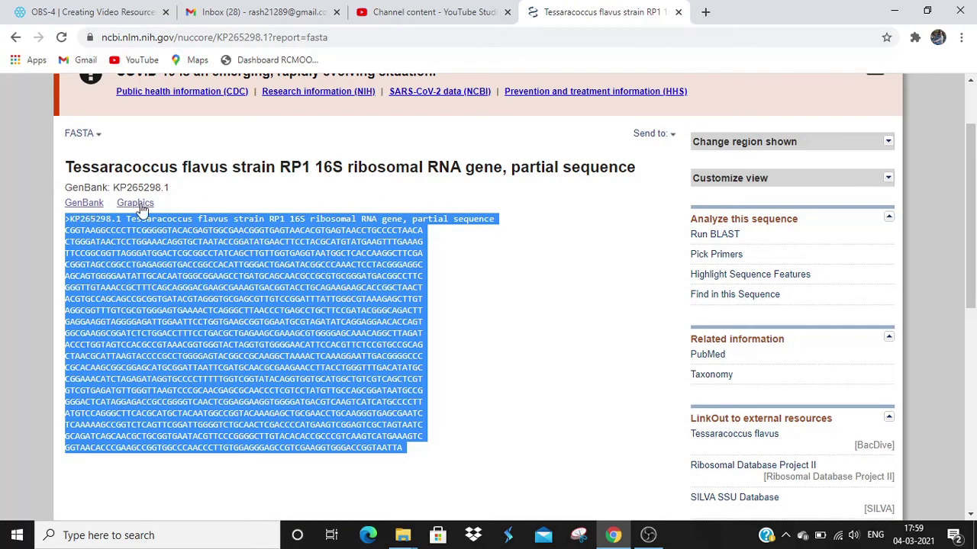
{"action": "left_click", "coordinate": [540, 252]}
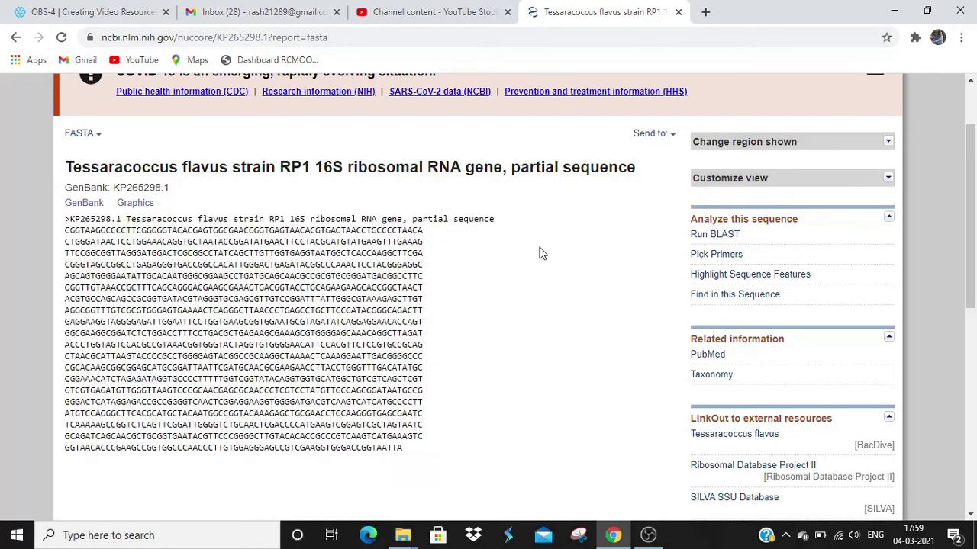
{"action": "left_click", "coordinate": [81, 206]}
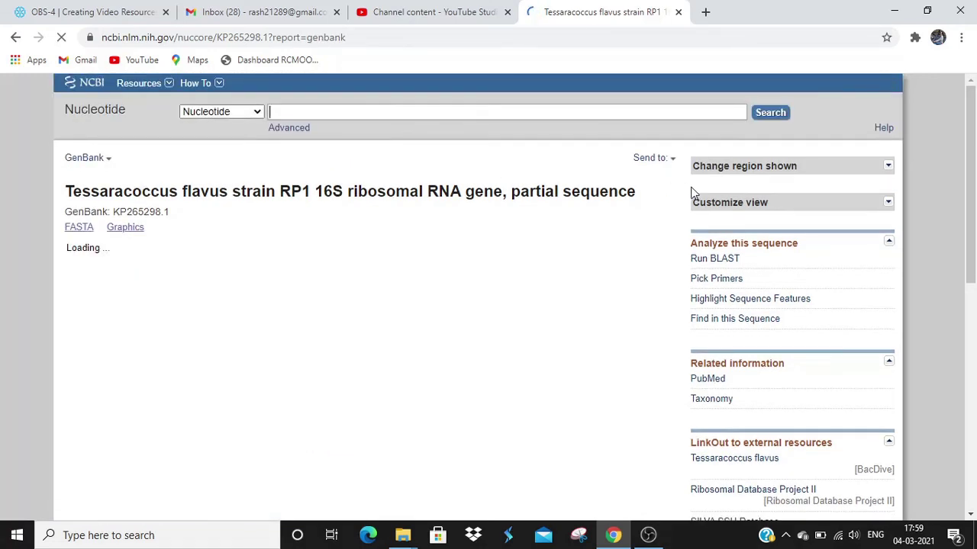
{"action": "mouse_move", "coordinate": [973, 131]}
{"action": "left_mouse_down"}
{"action": "mouse_move", "coordinate": [971, 412]}
{"action": "mouse_move", "coordinate": [971, 128]}
{"action": "mouse_move", "coordinate": [972, 146]}
{"action": "left_mouse_up"}
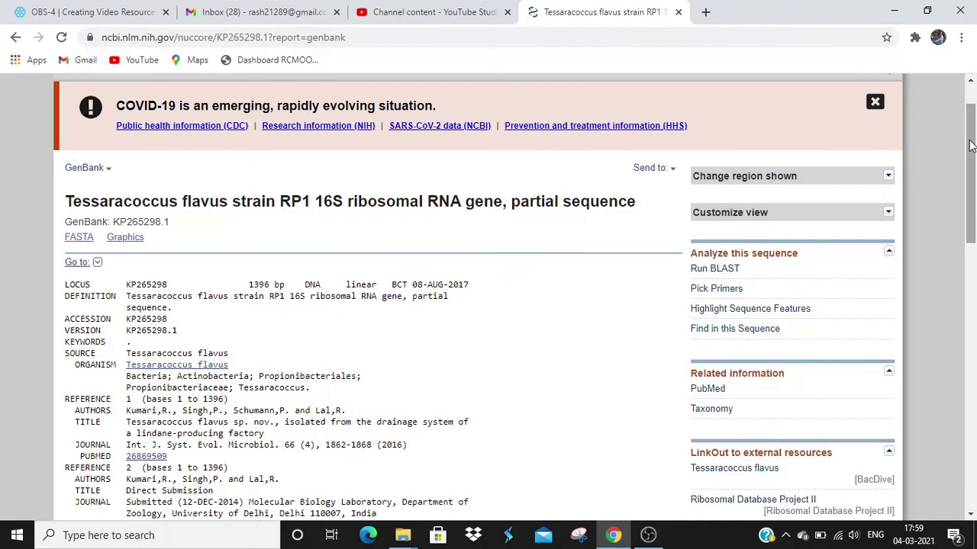